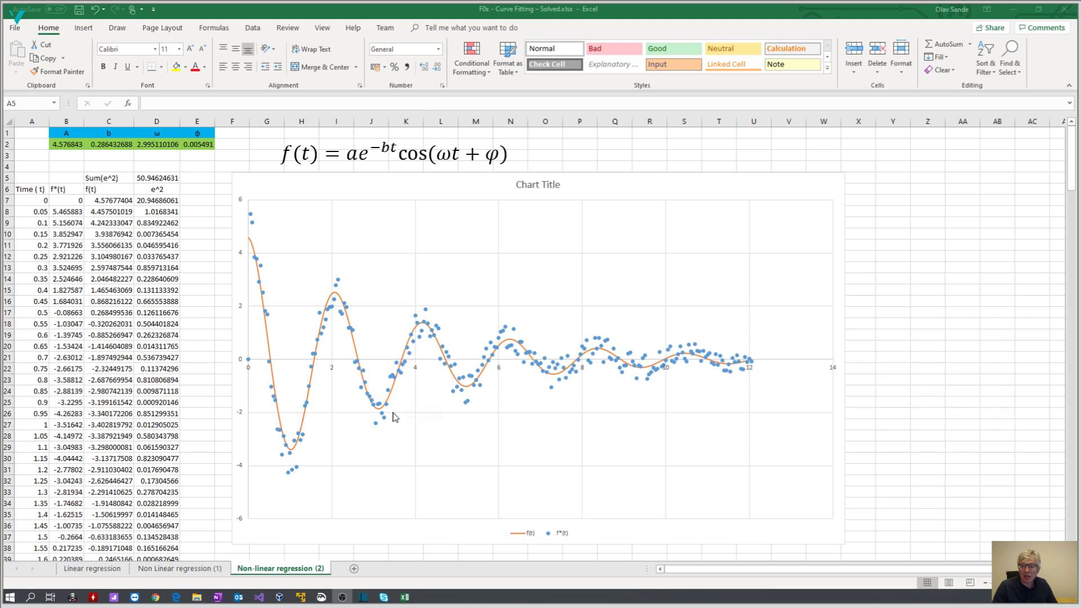
Step: Select the f*(t) sample series in the Excel damped cosine chart
click(383, 421)
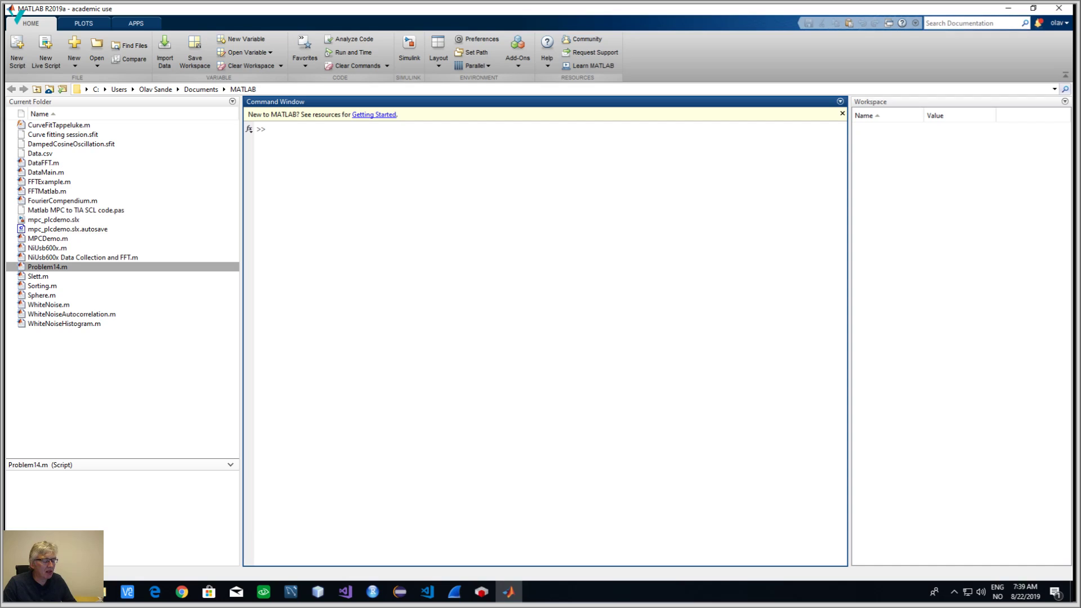
Step: Create variable t and paste in the 242 Excel time samples (0, 0.05, 0.1, ...)
text(t=0)
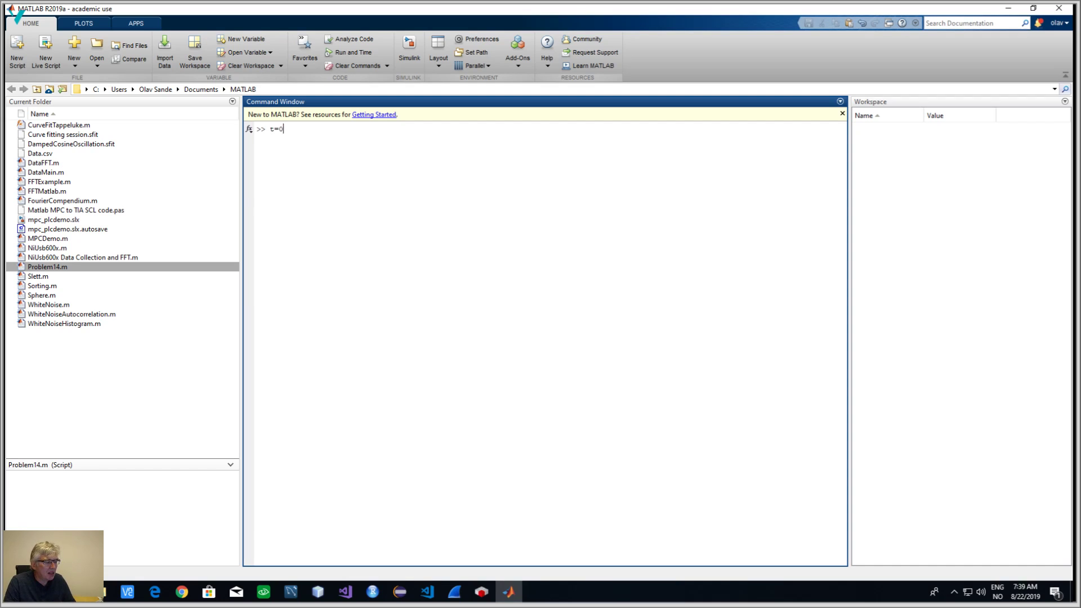
key(Return)
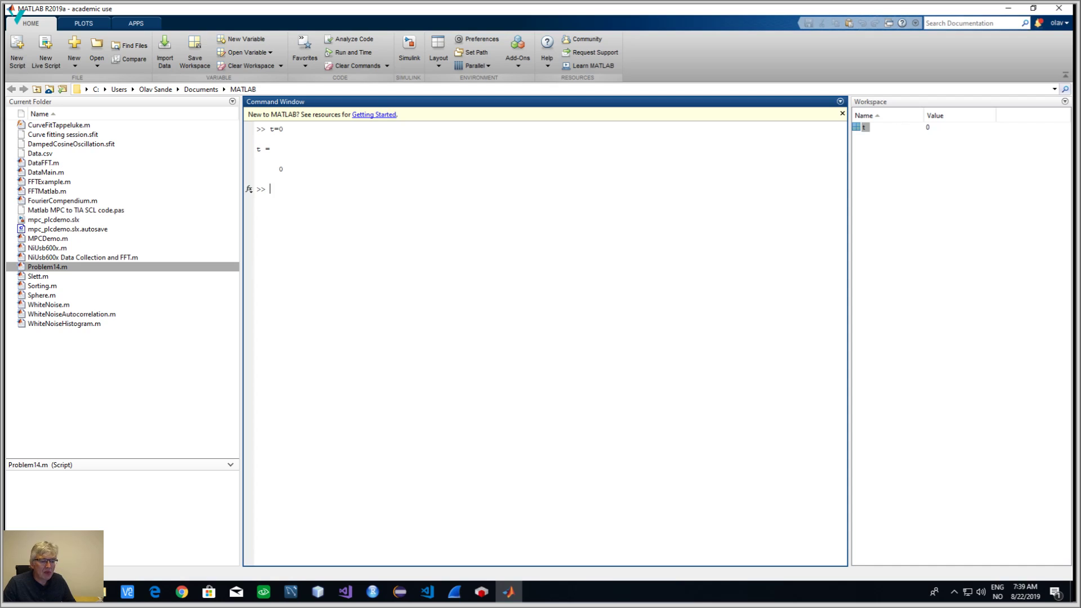
double_click(863, 128)
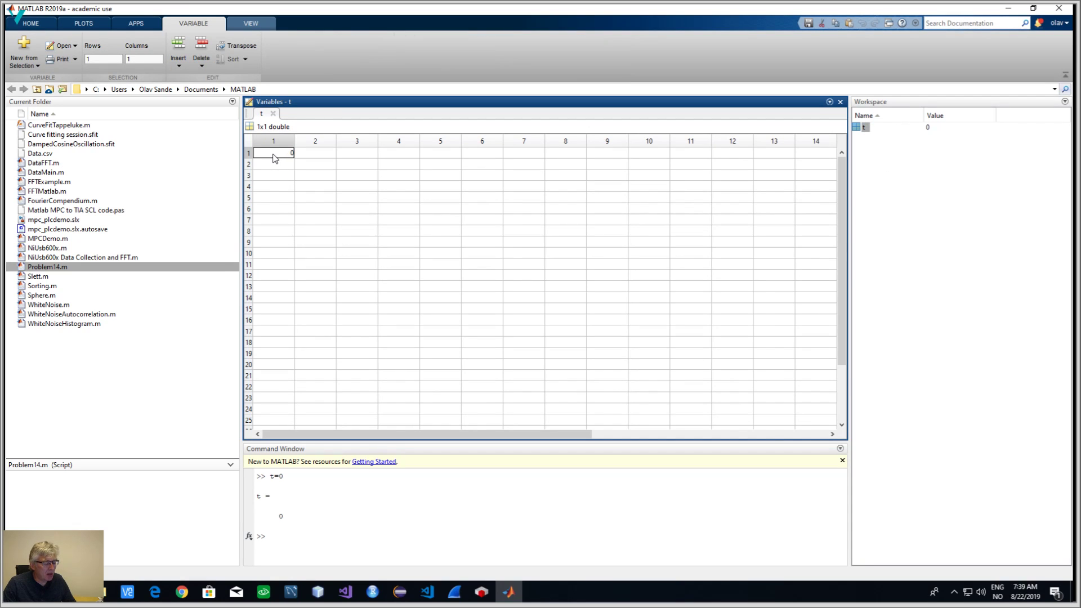
key(ctrl+v)
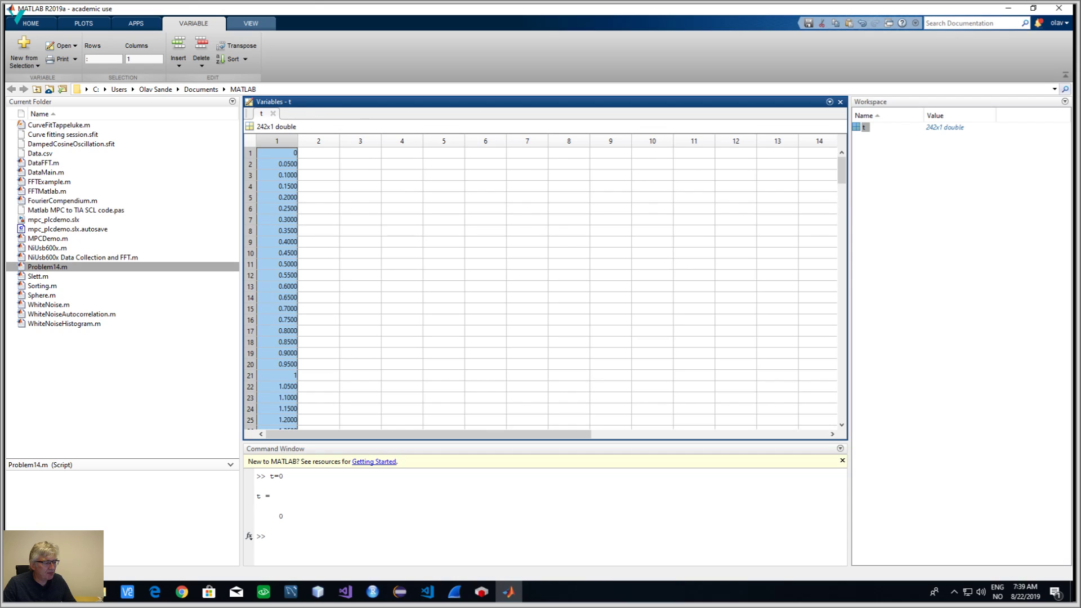
click(271, 537)
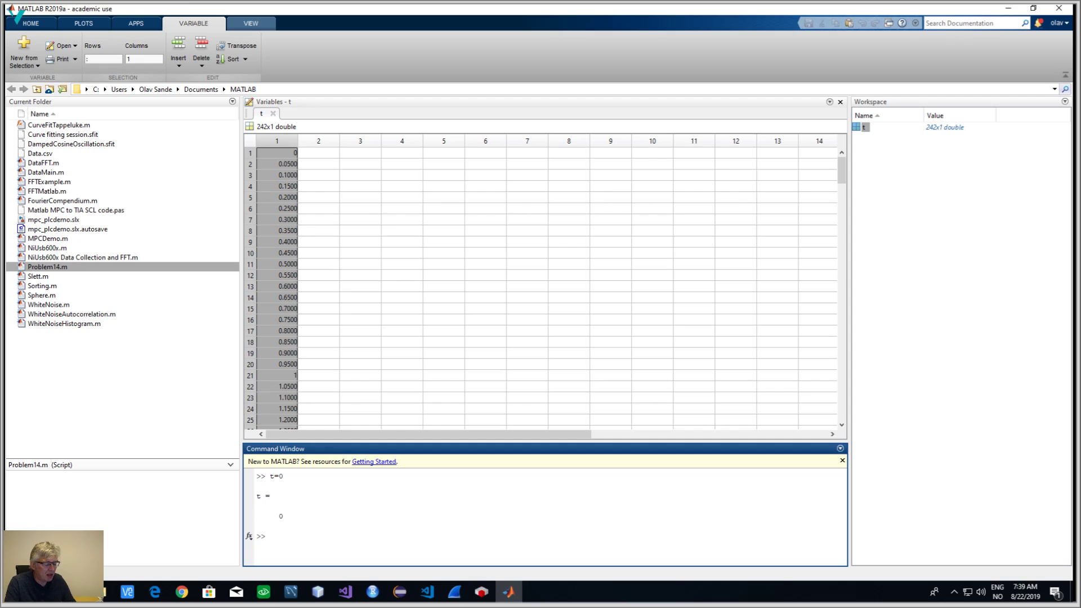
Step: Create y=0, paste in the 242 Excel sample values (0, 5.4659, 5.1561, ...), then close the y and t editors
text(Y)
key(Return)
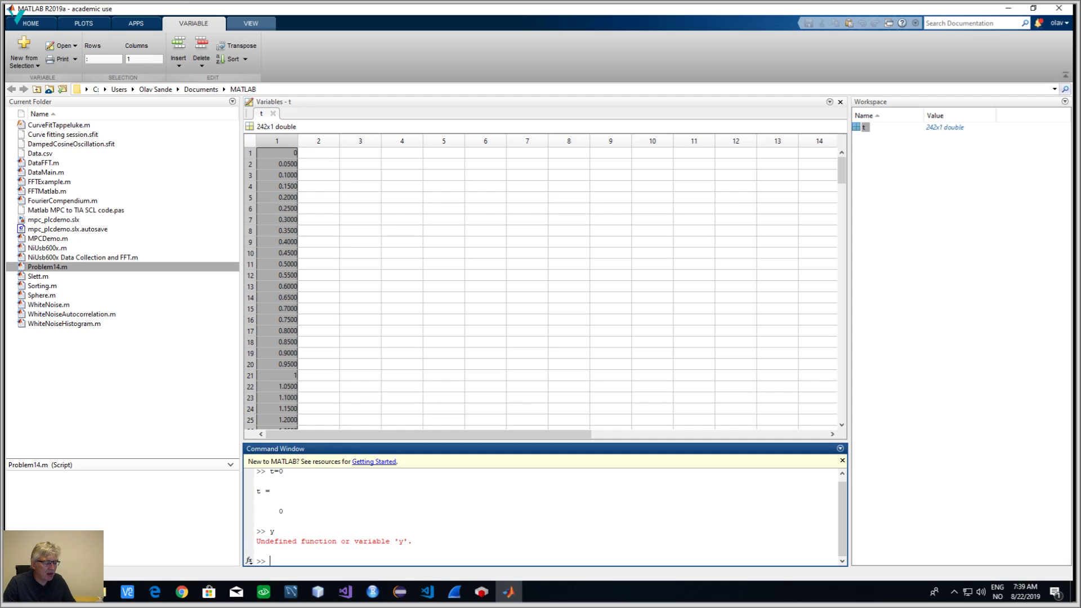
text(y=0)
key(Return)
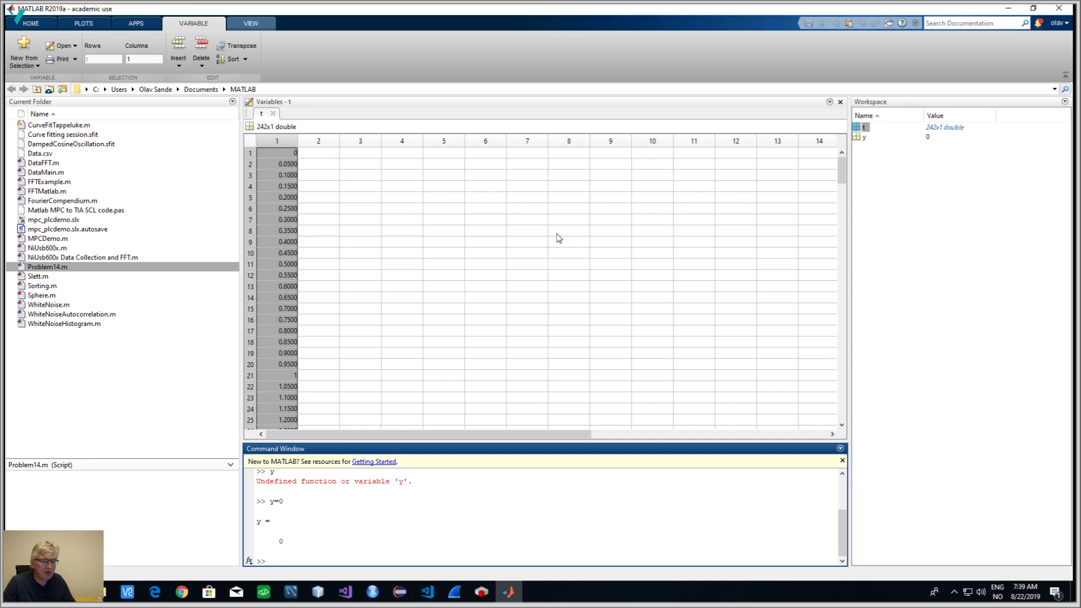
click(862, 140)
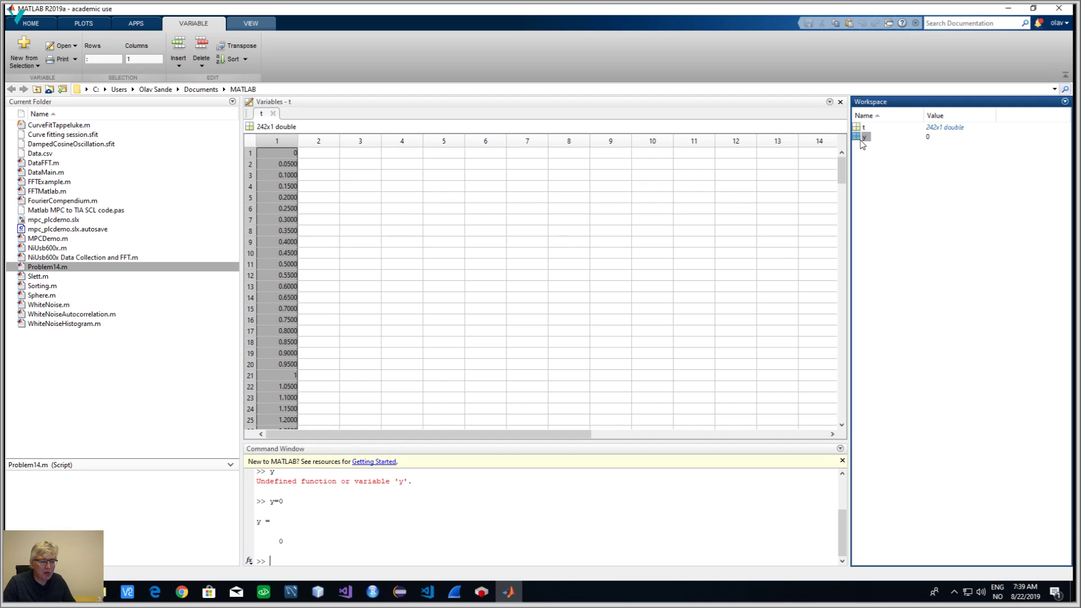
double_click(863, 138)
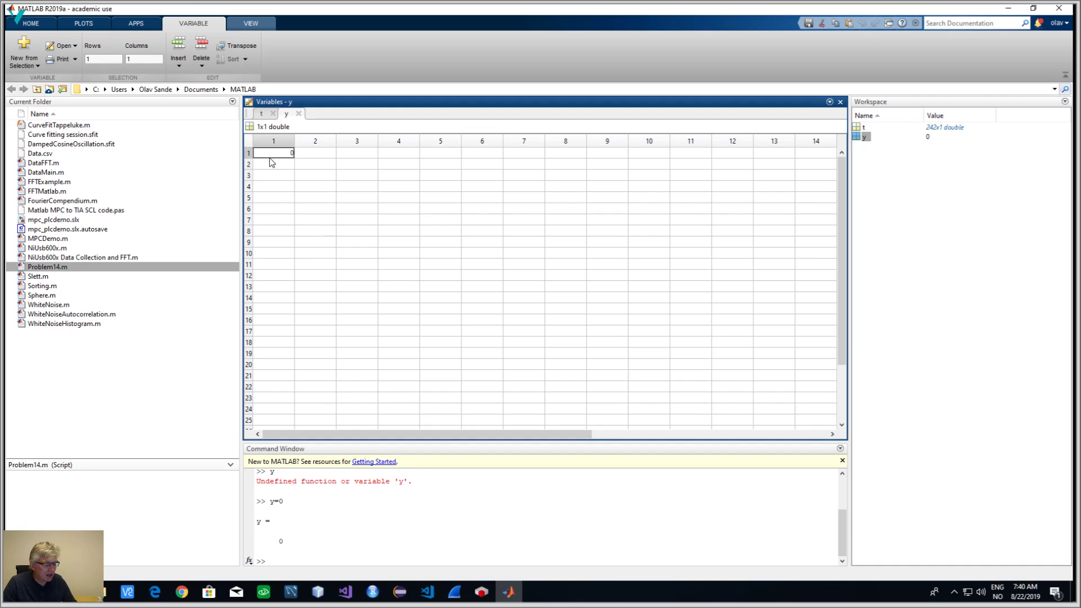
key(ctrl+v)
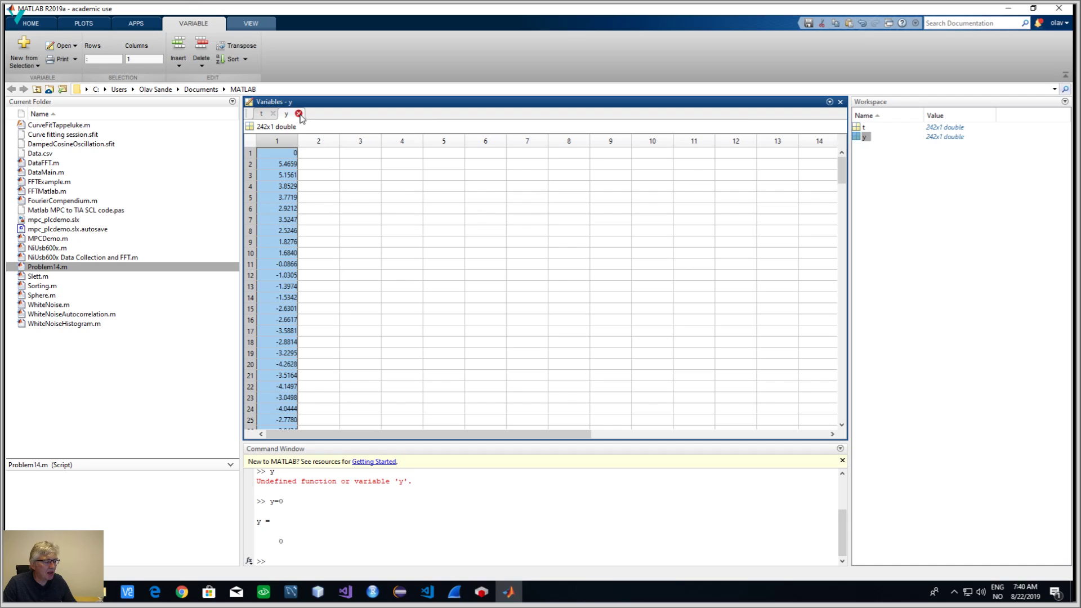
click(300, 115)
click(273, 113)
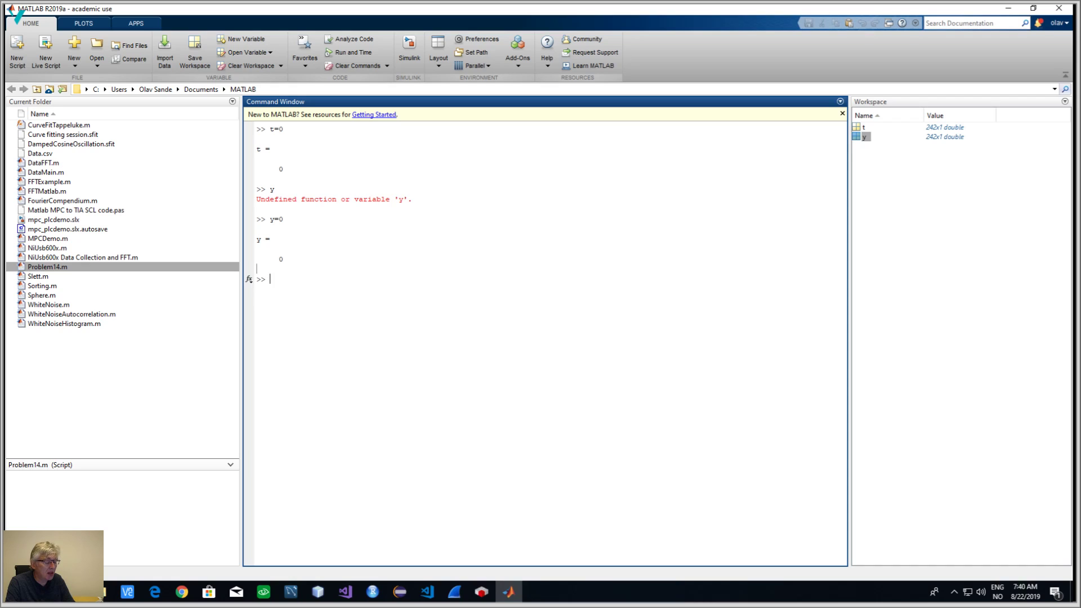
Step: Launch cftool and fit y against t, giving a default poly1 fit with SSE 429.7
text(cftool)
key(Return)
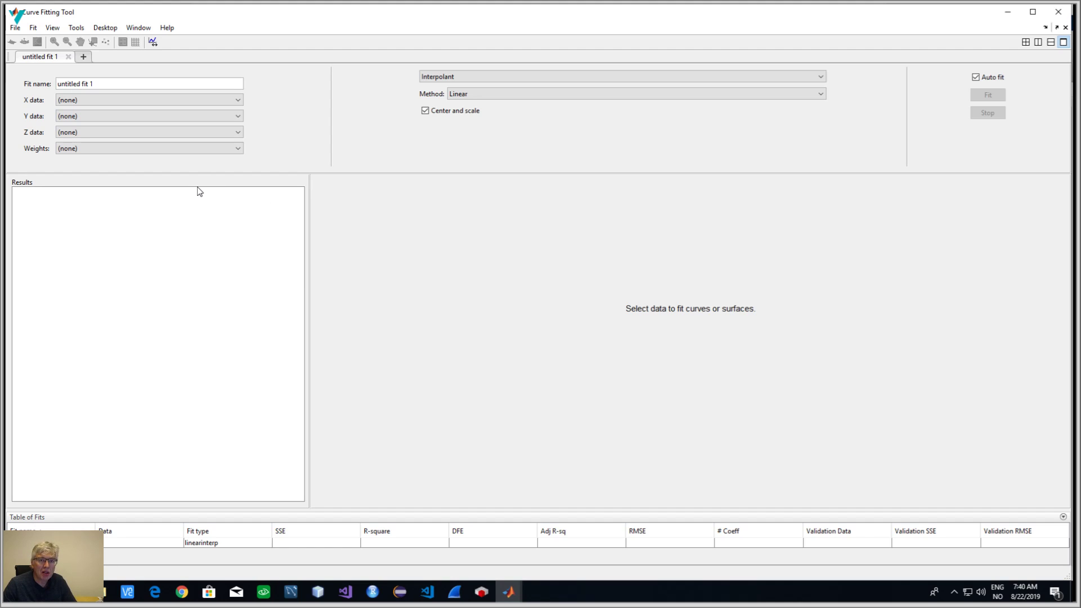
click(126, 101)
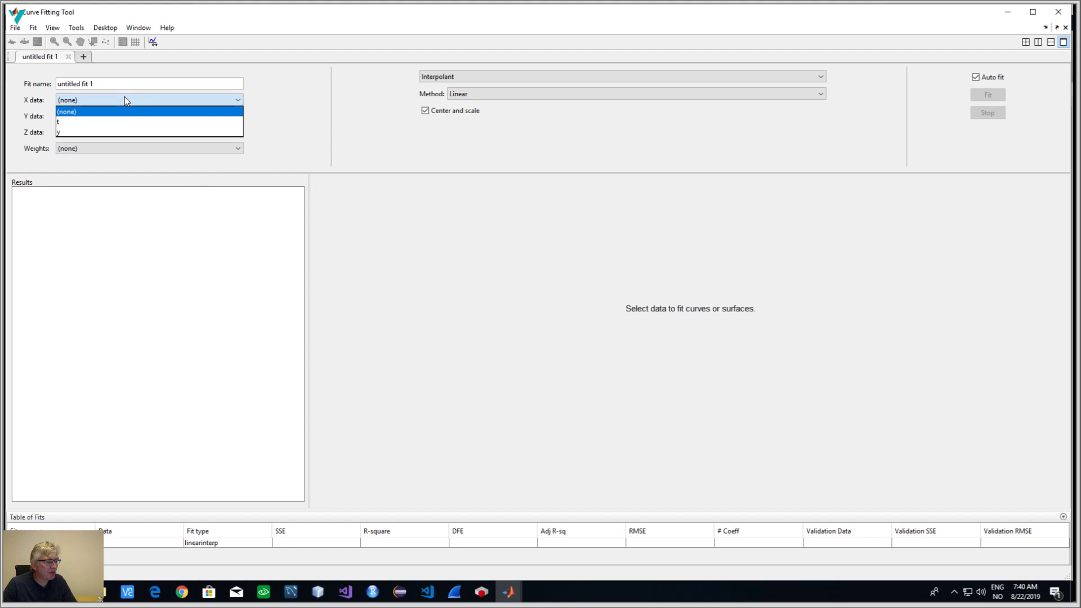
click(85, 125)
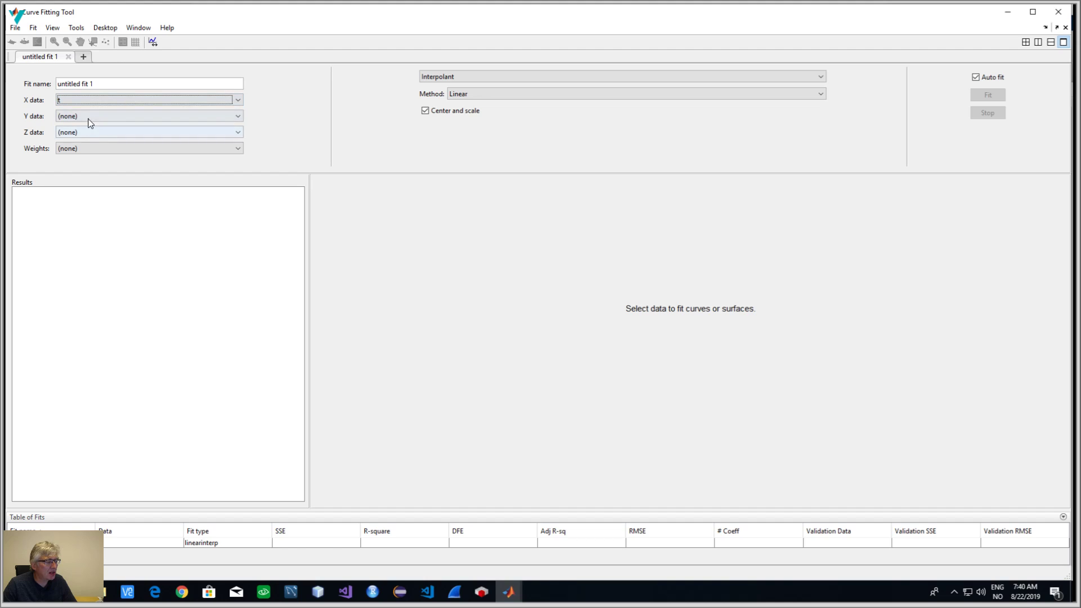
click(89, 117)
click(70, 149)
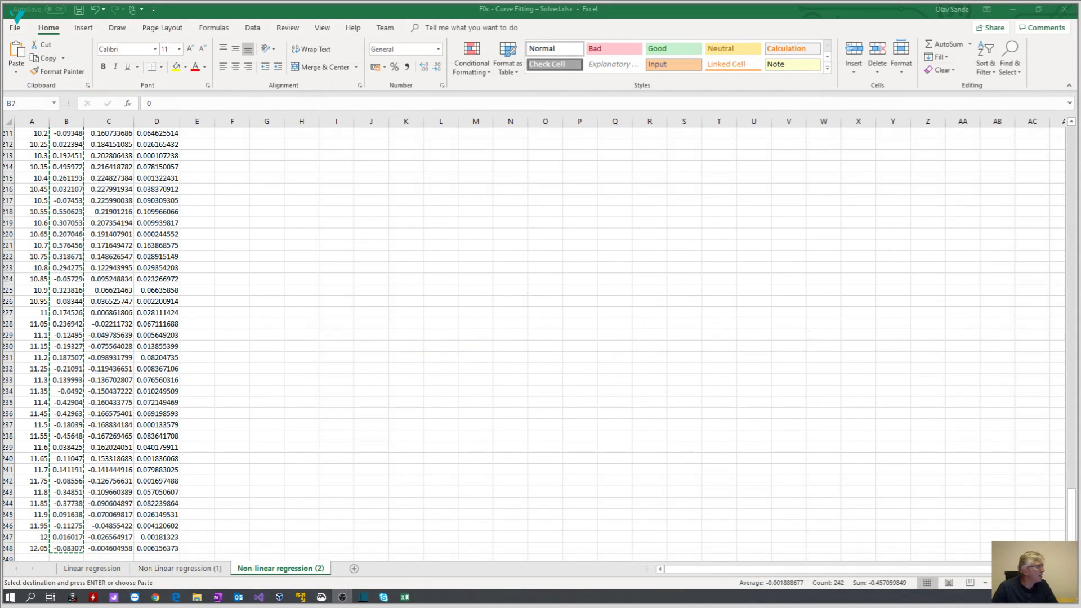
drag(1074, 507, 1062, 169)
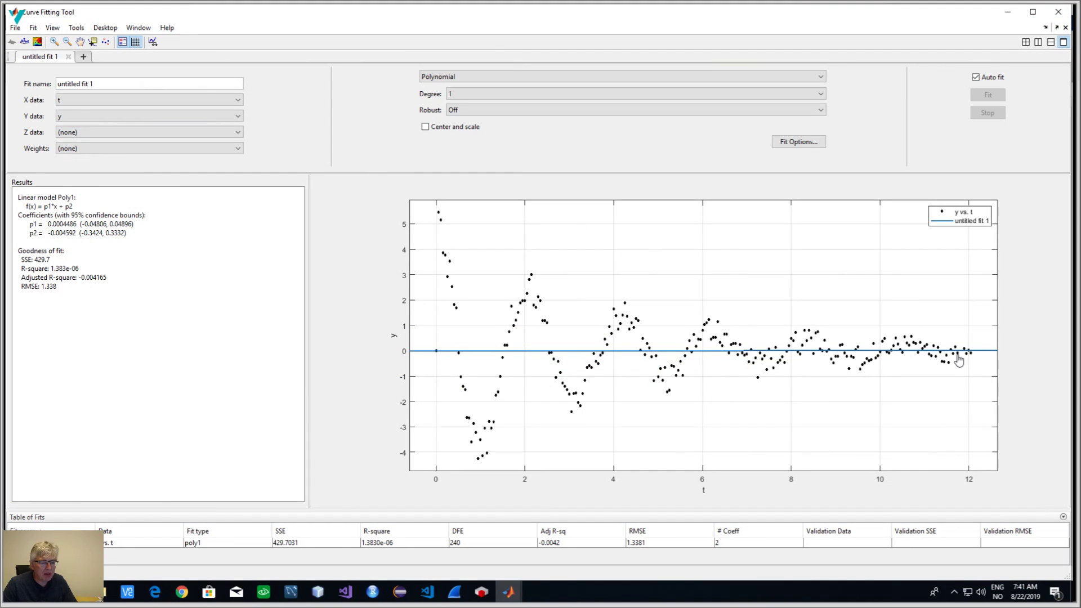
Step: Switch the fit type to Custom Equation, fitting a*exp(-b*x)+c with SSE 364.1 and R-square 0.1527
click(508, 81)
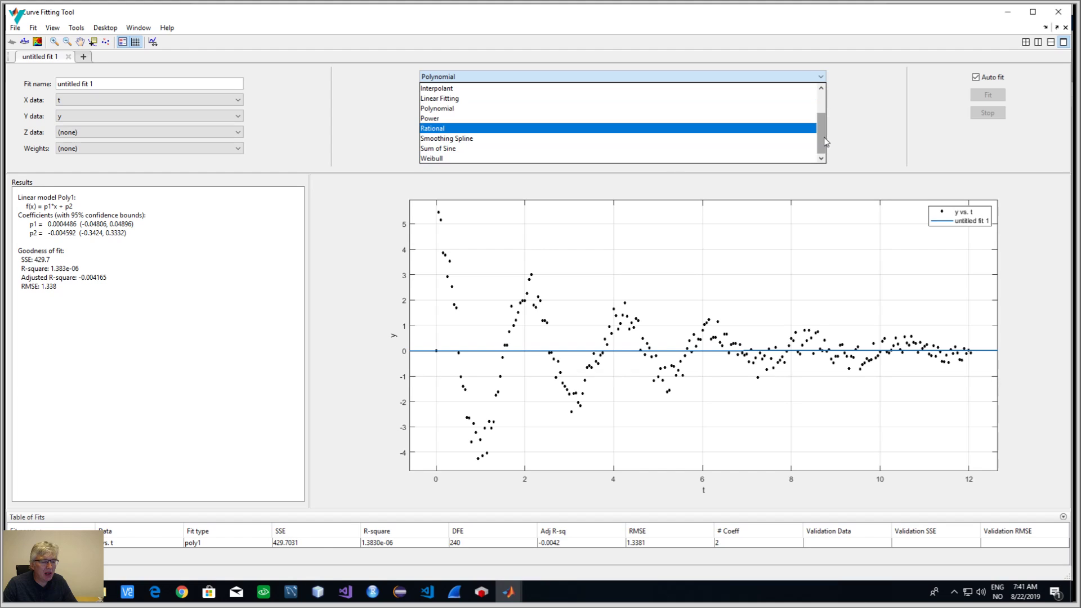
mouse_move(821, 141)
mouse_down()
mouse_move(823, 121)
mouse_move(820, 147)
mouse_up()
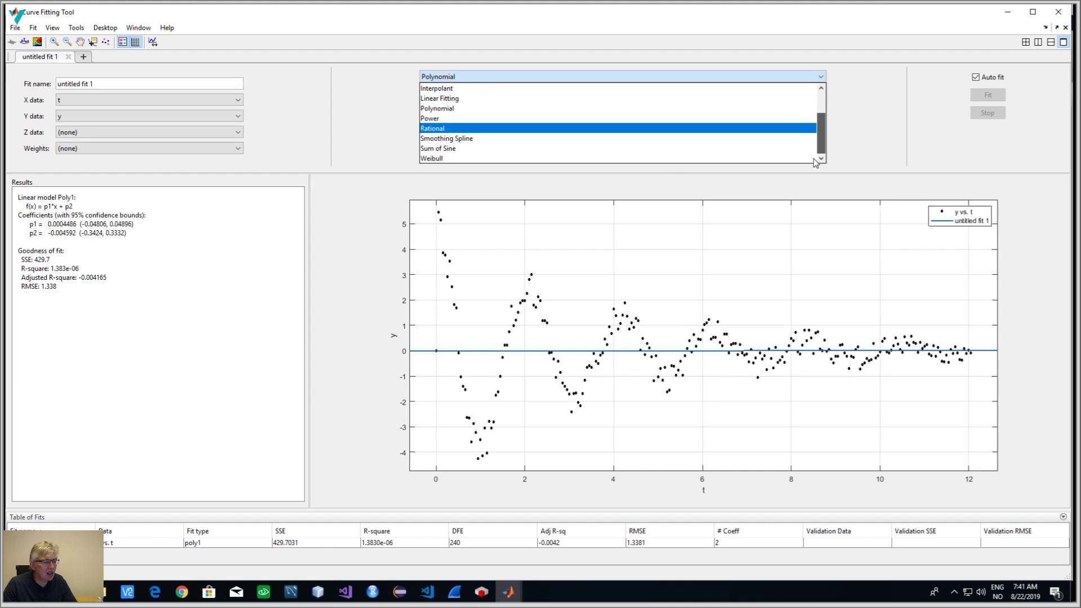
scroll(816, 161, up, 2)
scroll(814, 141, down, 1)
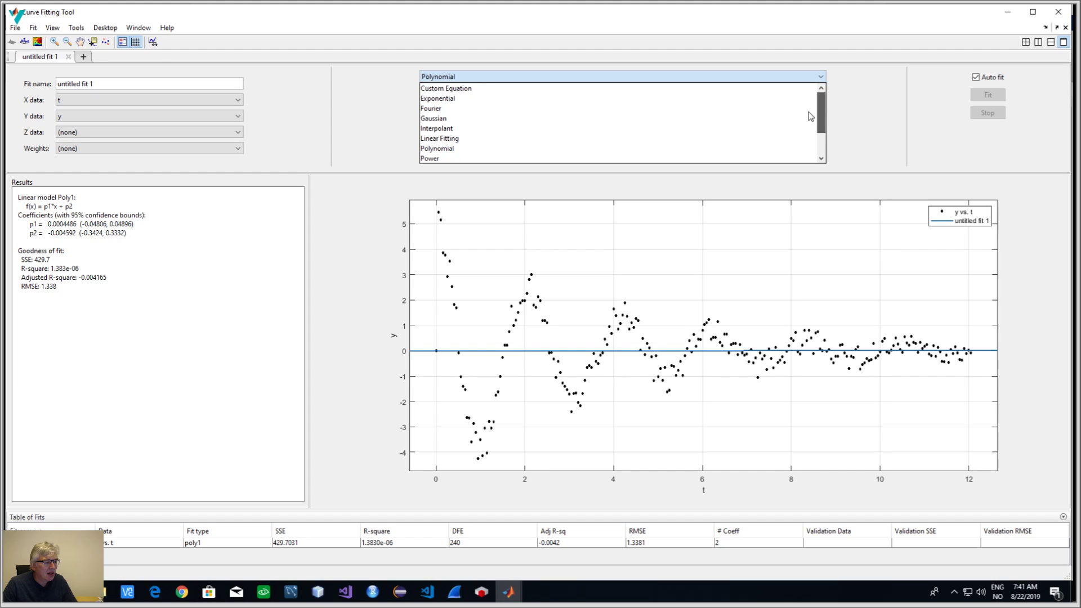
click(518, 90)
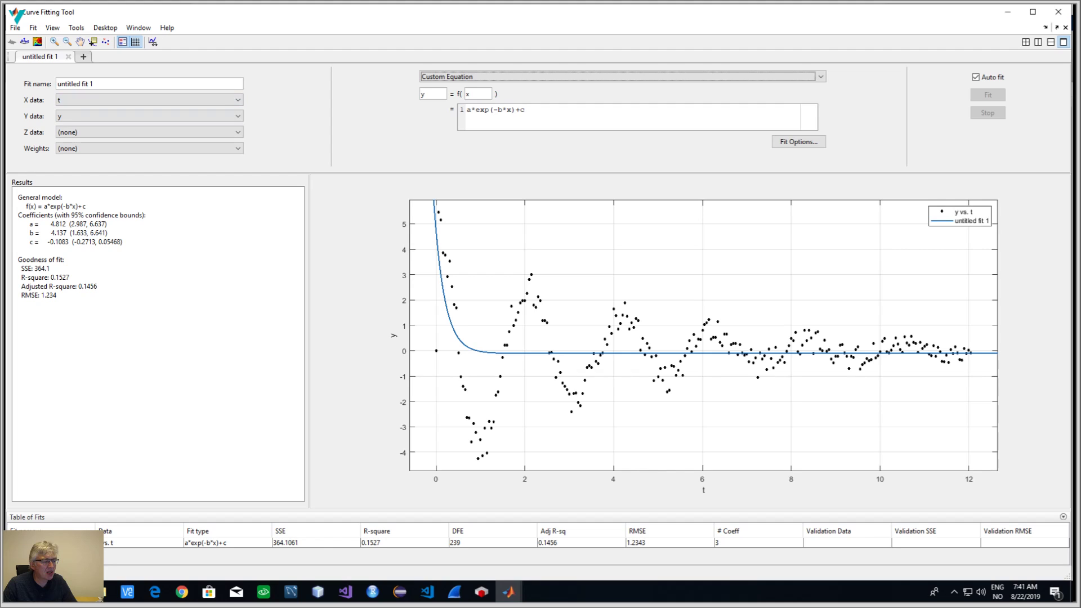
Step: Set the independent variable to t and name the fit ComplexCurveFit
double_click(471, 94)
text(t)
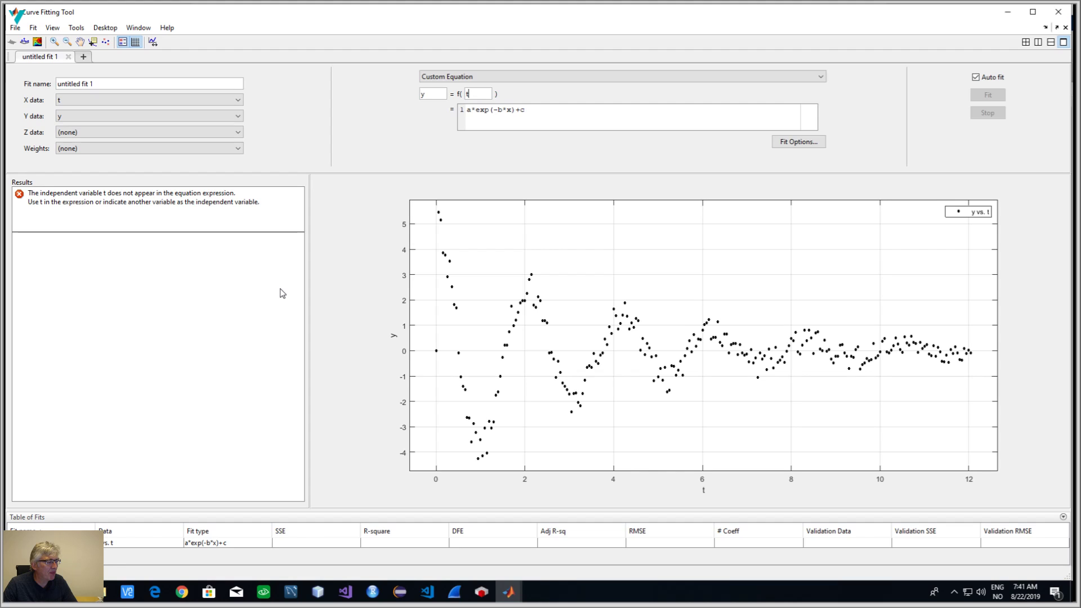
click(33, 85)
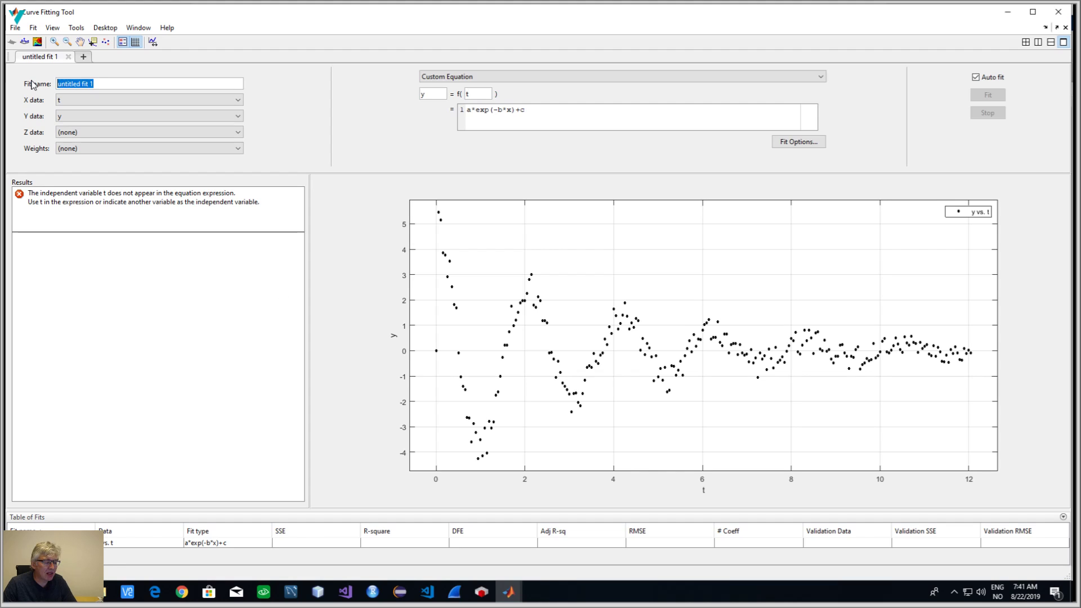
text(C)
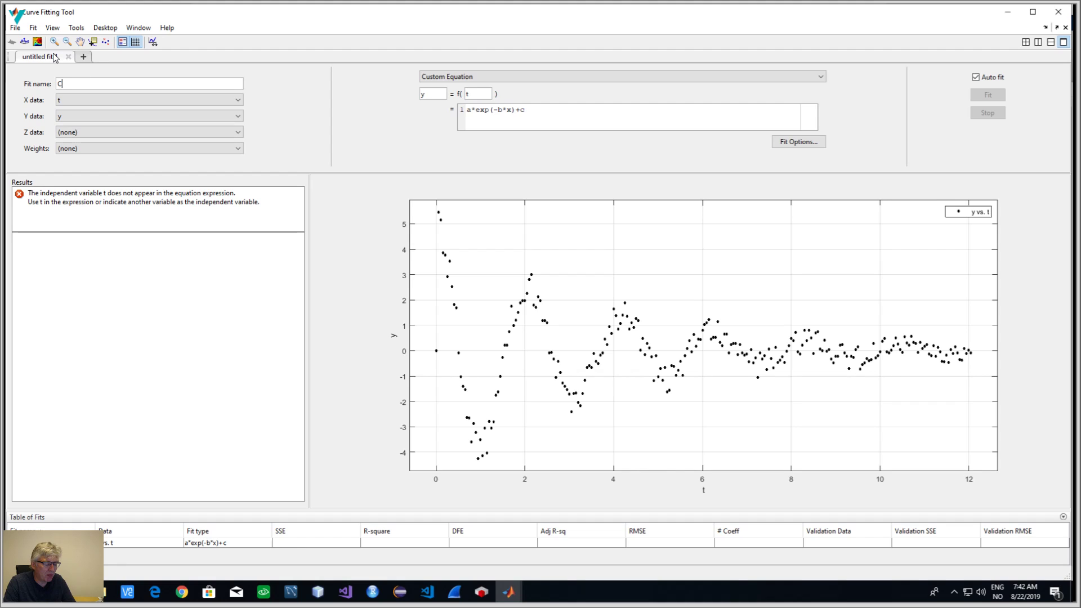
text(omplexCurveFit)
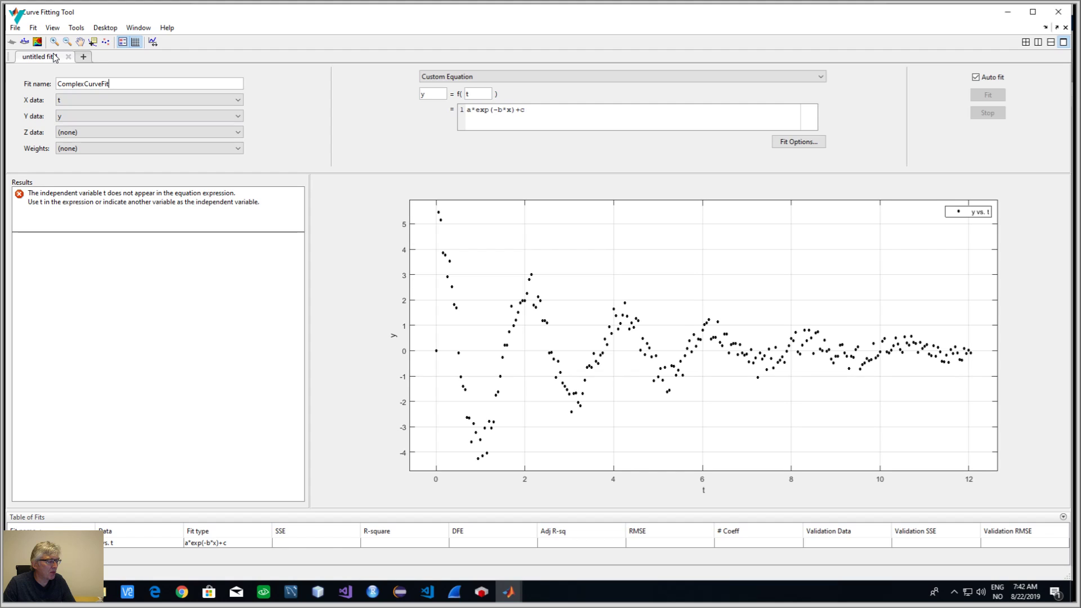
key(Return)
double_click(509, 109)
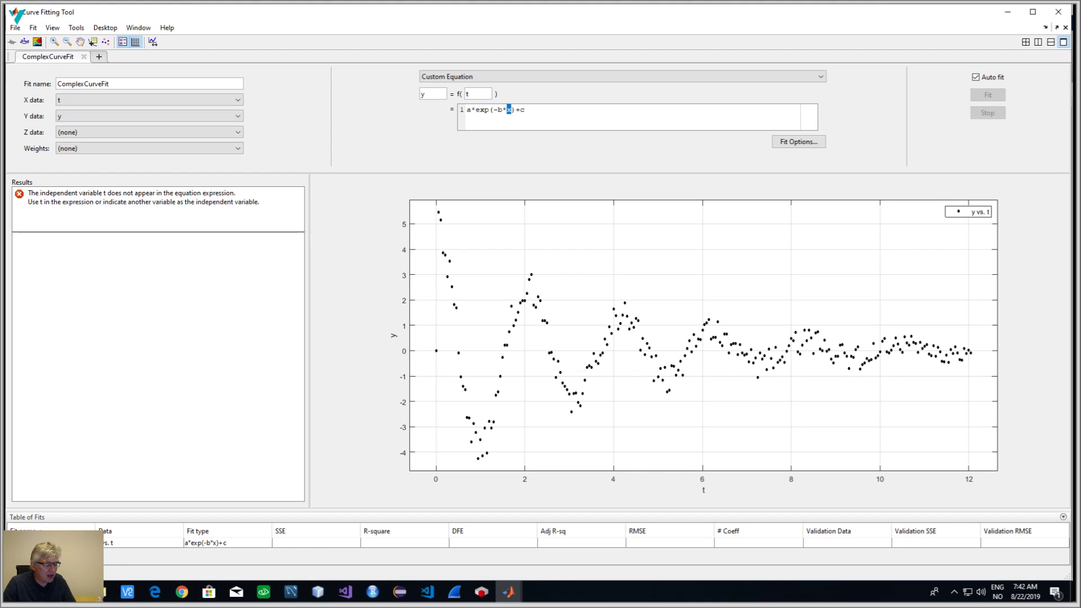
Step: Replace x with t so the equation reads a*exp(-b*t)+c
text(t)
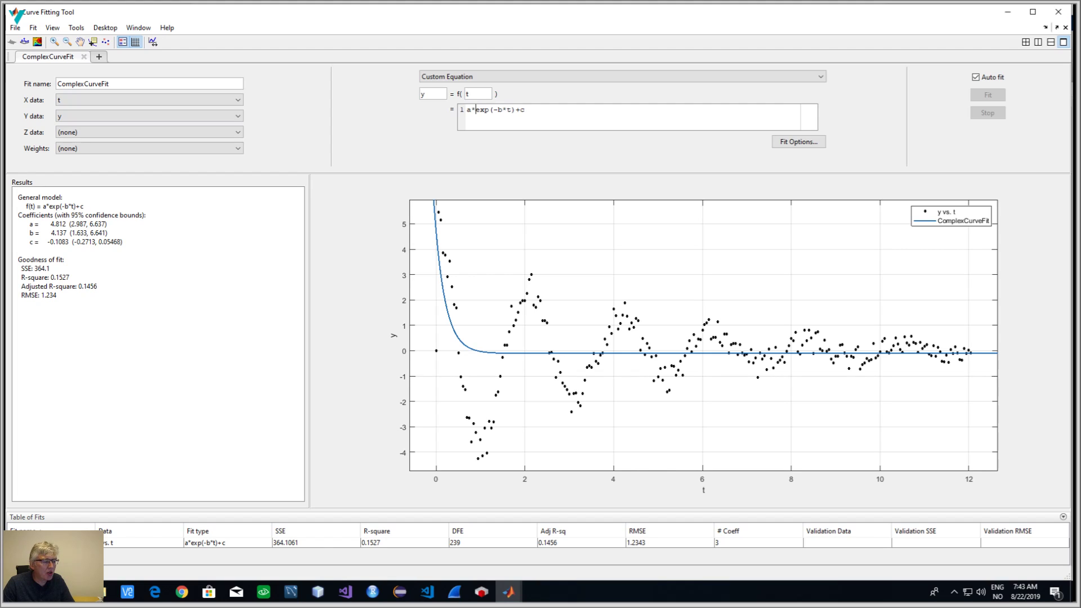
Step: Edit the equation to a*exp(-b*t)*cos(w*t+p), refitting to a=4.577, b=0.2864, w=2.995, SSE 50.95
key(shift+Left)
key(shift+Left)
text(*c)
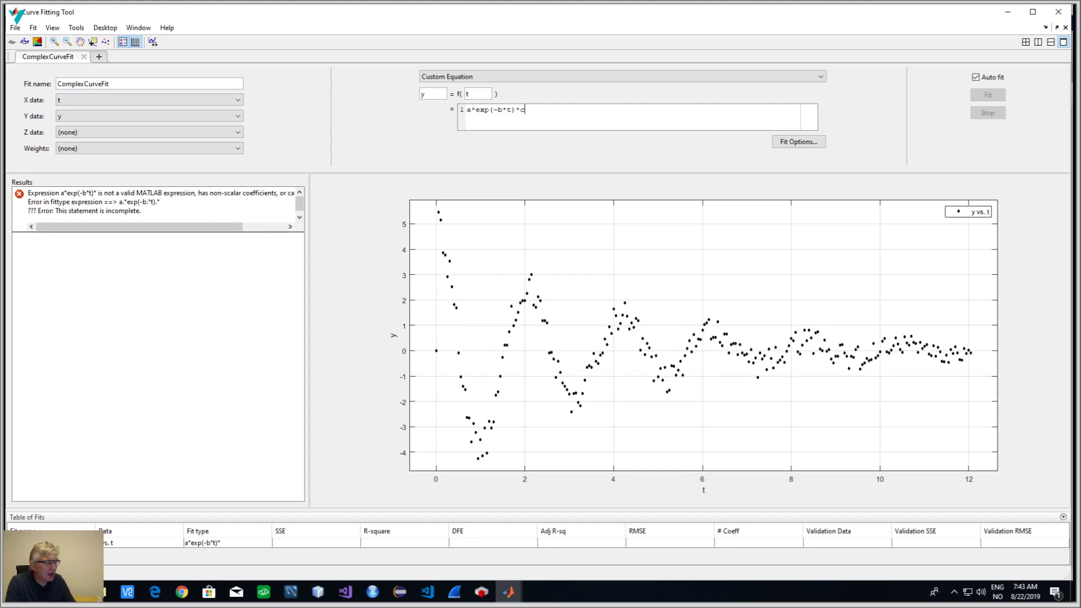
text(os()
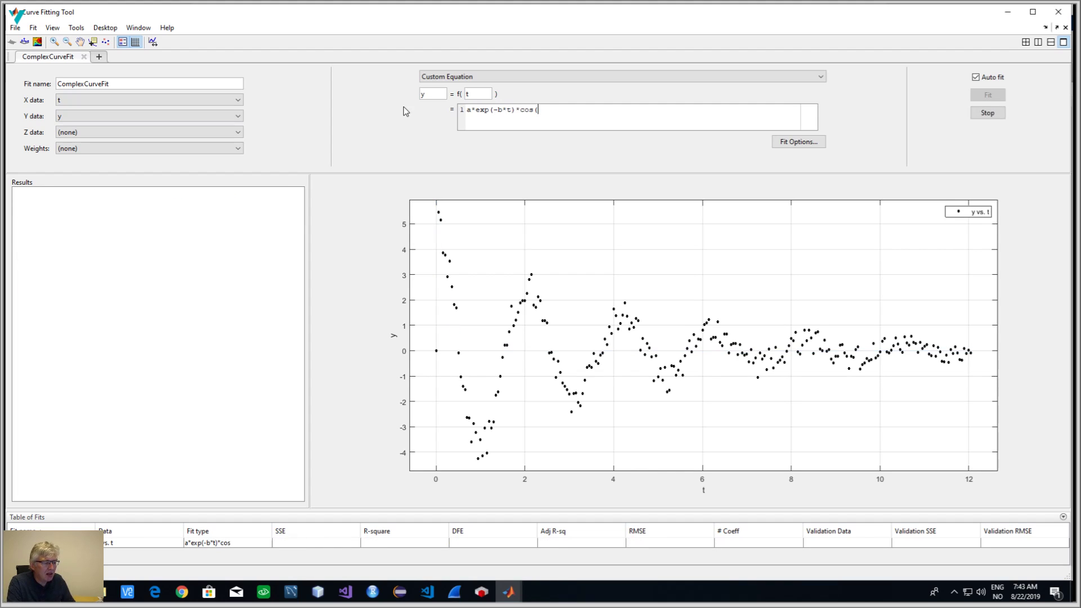
text(wt)
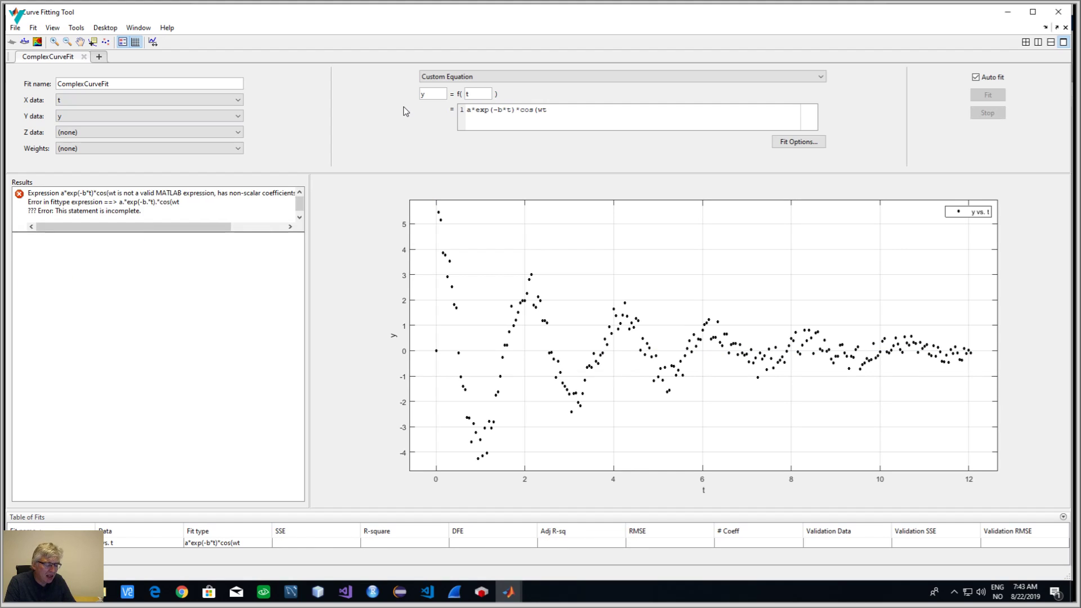
text(+p))
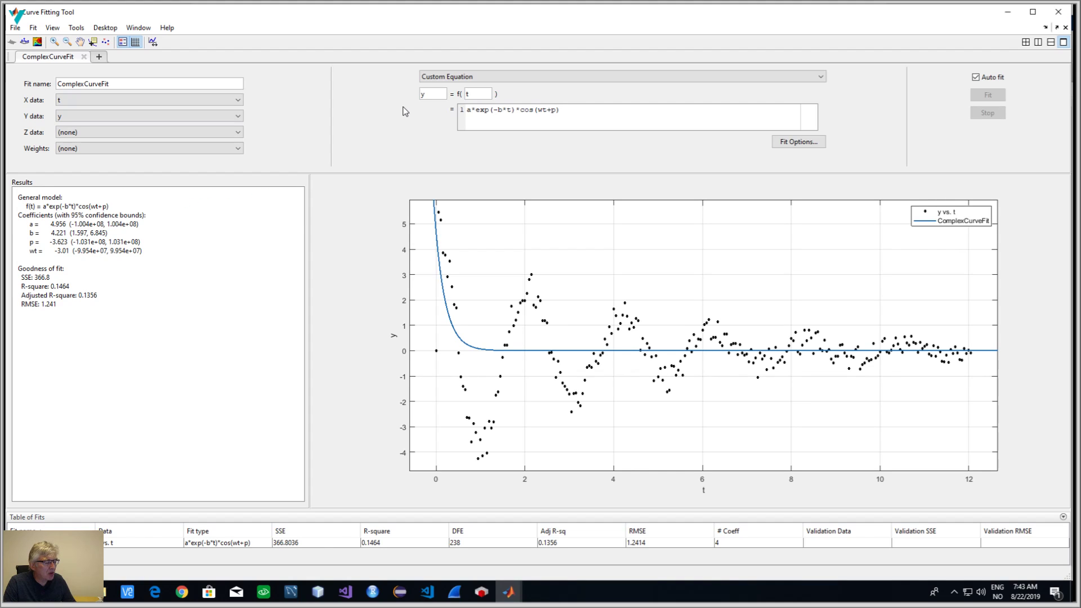
key(Return)
click(560, 109)
text(*)
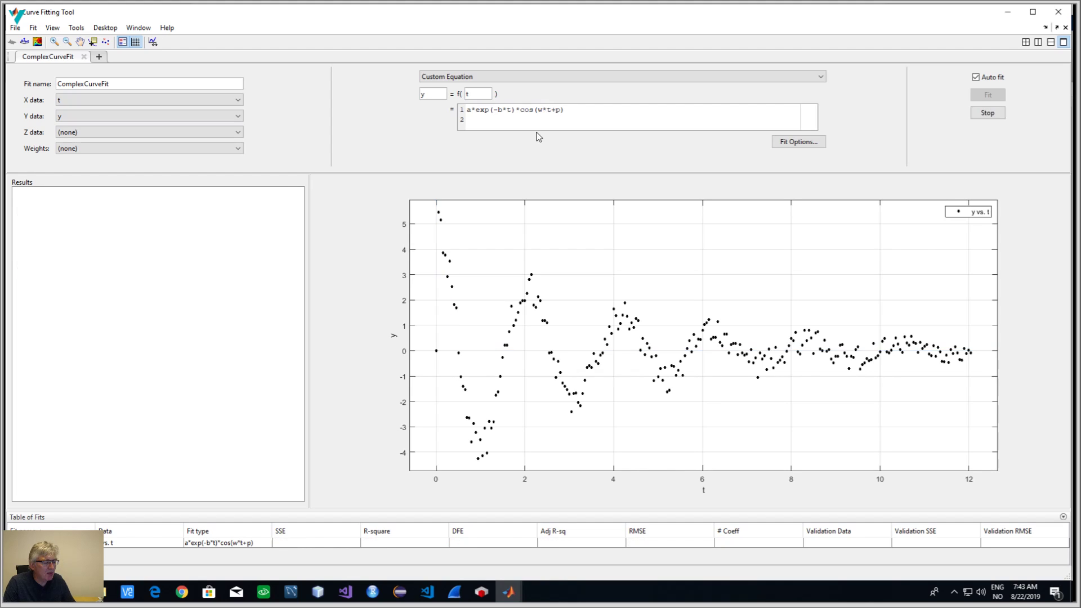
key(Return)
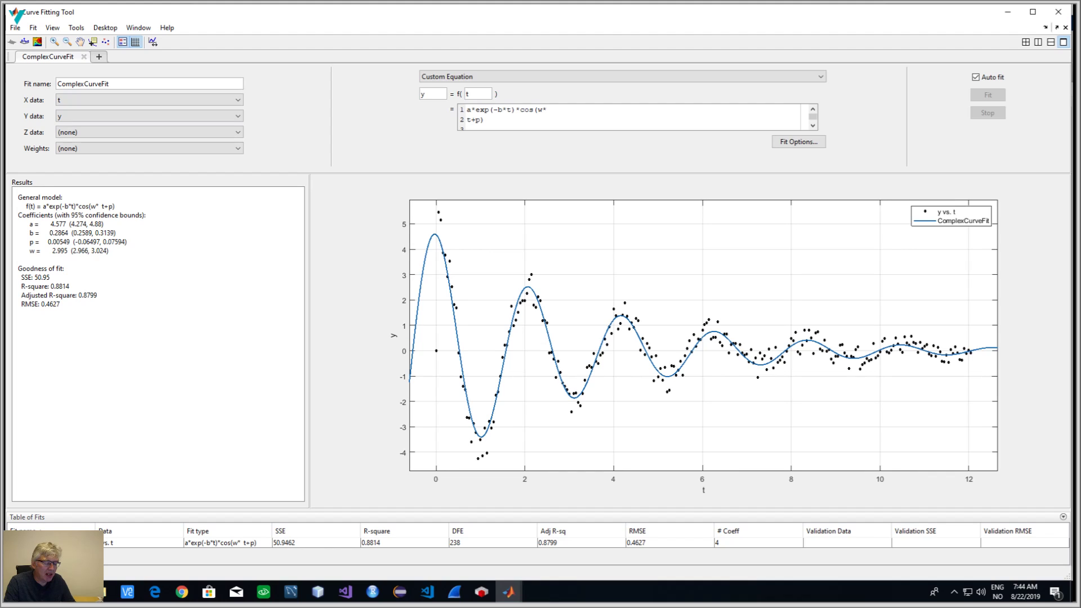
key(BackSpace)
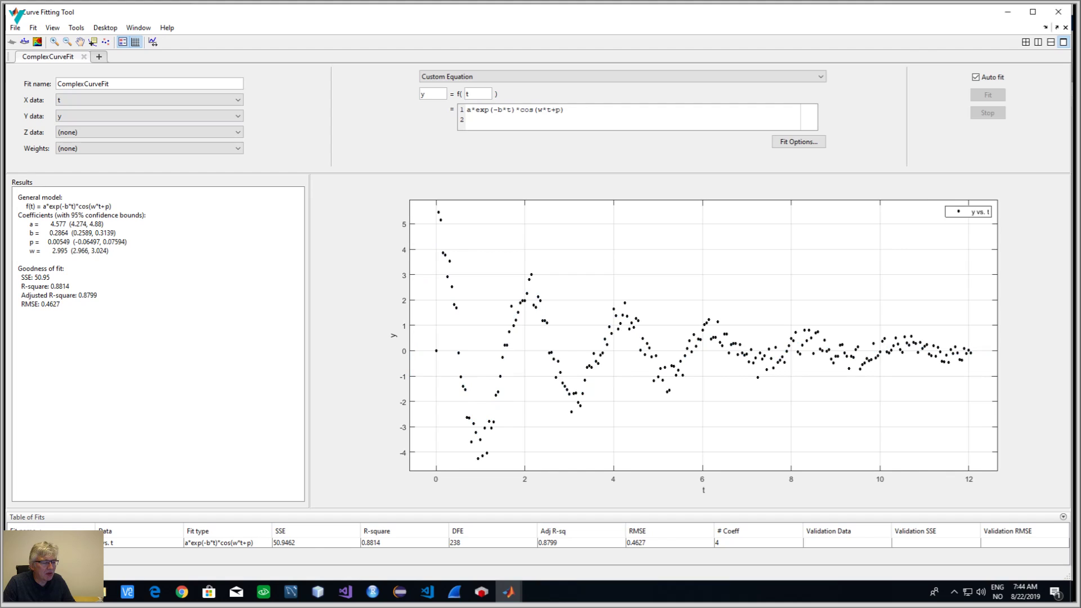